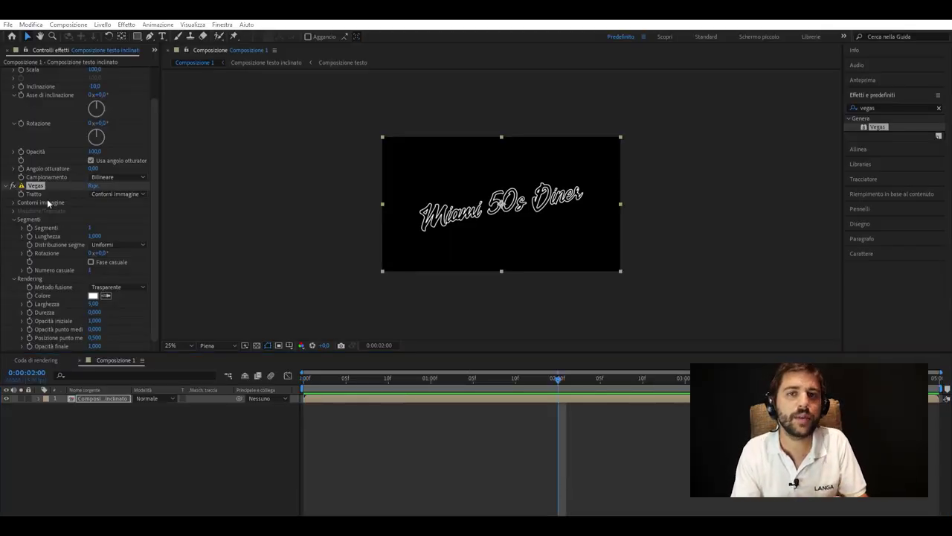
# - Preview the white Vegas stroke drawing itself around the 'Miami 50s Diner' lettering
pyautogui.press('space')
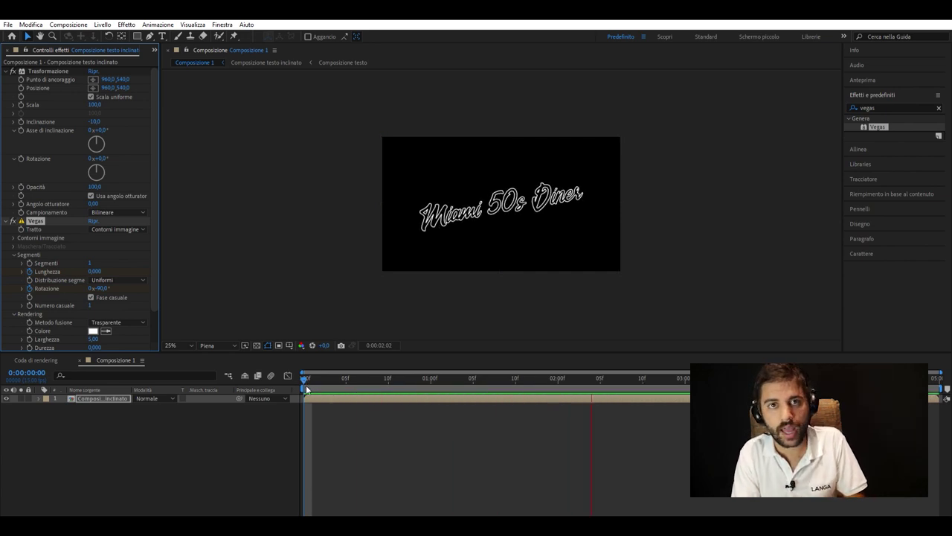
# - Duplicate the keyframed stroke layer and name the copy 'Blu'
pyautogui.click(308, 378)
pyautogui.press('u')
pyautogui.hotkey('ctrl', 'd')
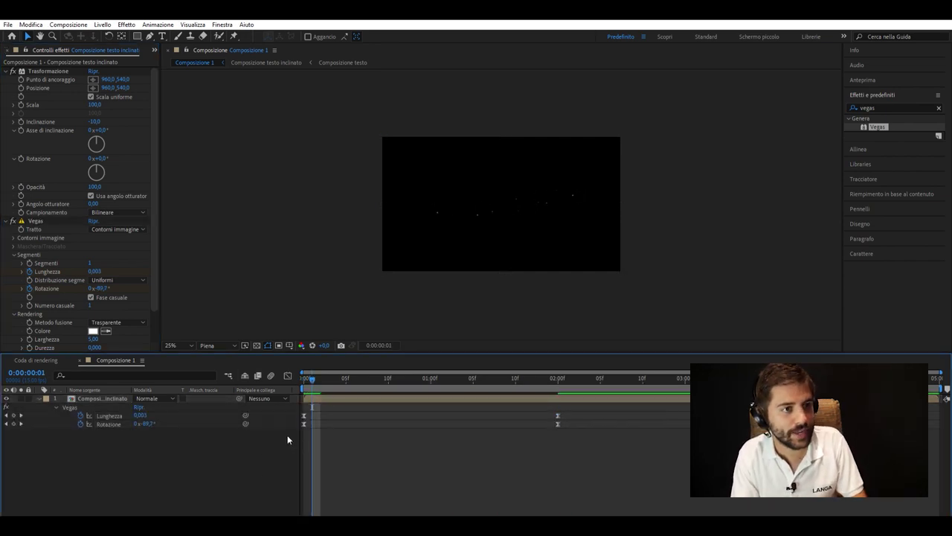
pyautogui.write('Blu')
pyautogui.press('Return')
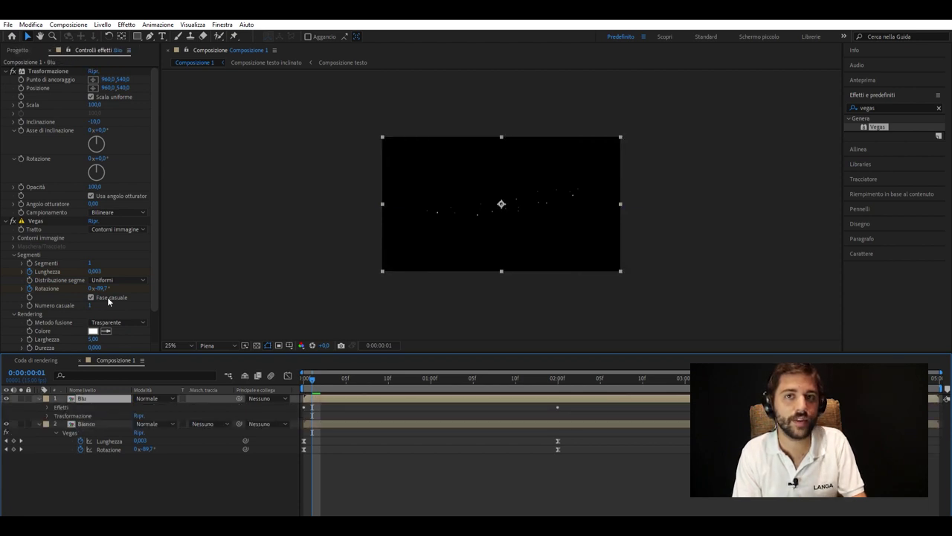
pyautogui.scroll(-2, 111, 298)
# - Start Blu a couple of frames later, widen its stroke to 6, and duplicate it
pyautogui.click(307, 371)
pyautogui.press('space')
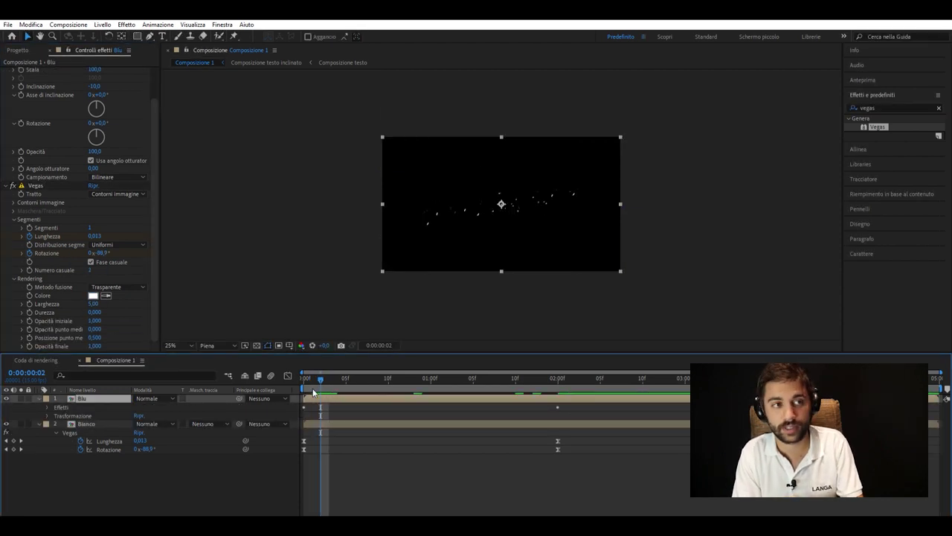
pyautogui.click(93, 303)
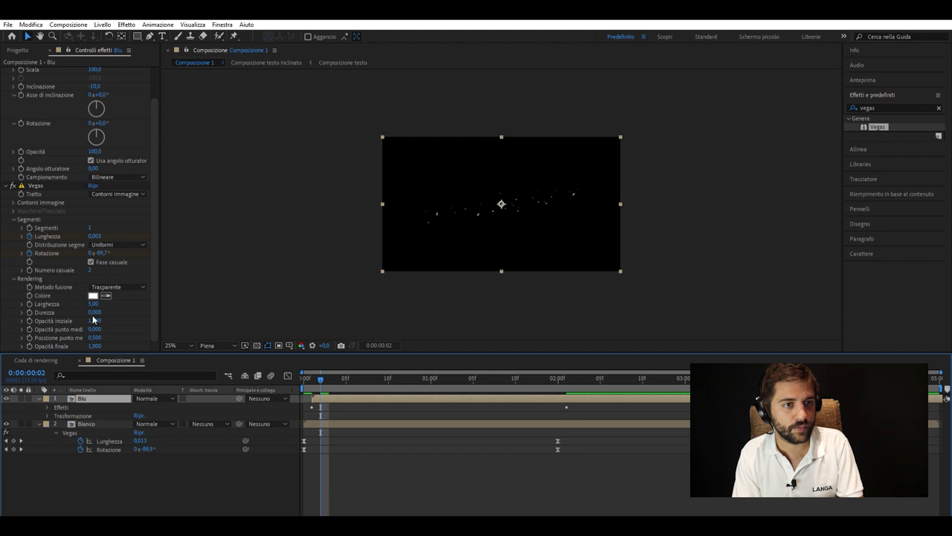
pyautogui.scroll(2, 111, 248)
pyautogui.press('Return')
pyautogui.hotkey('ctrl', 'd')
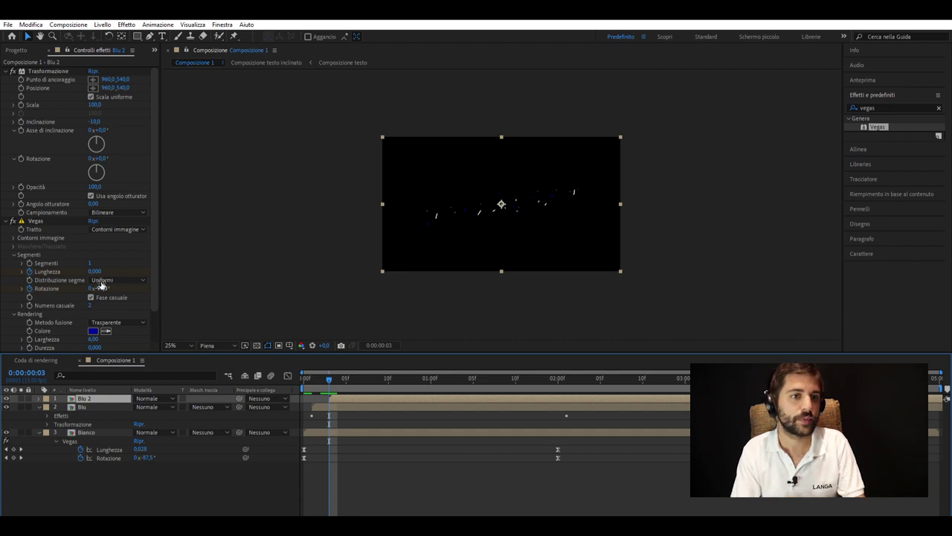
pyautogui.scroll(-2, 102, 285)
# - Apply Min/Max and Simple Choker (Riduzione semplice) to Blu 2, then duplicate it as 'rosso'
pyautogui.press('space')
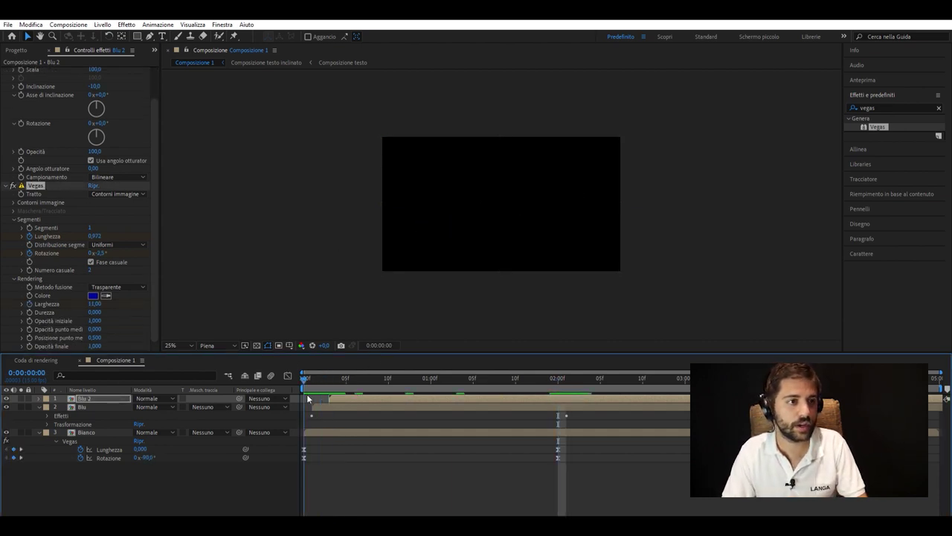
pyautogui.click(892, 108)
pyautogui.write('min')
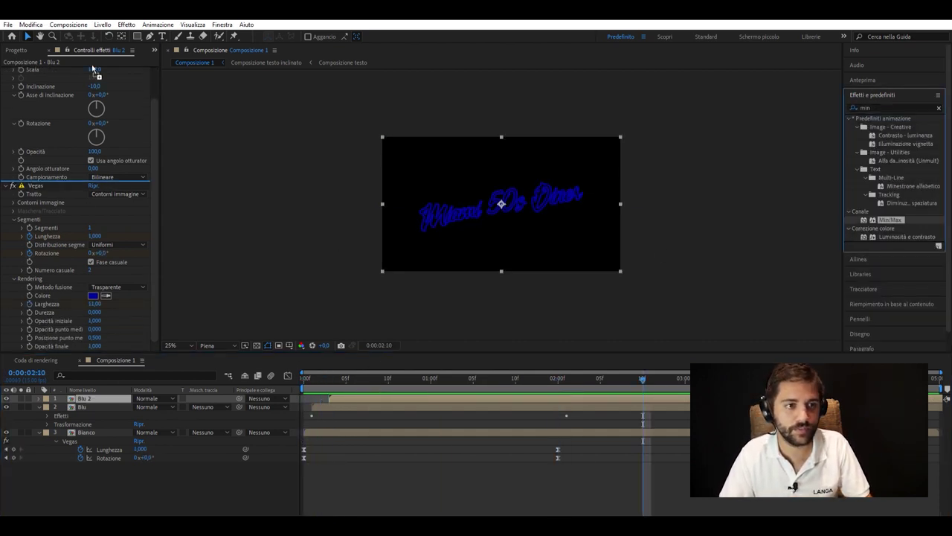
pyautogui.moveTo(890, 219); pyautogui.dragTo(45, 182)
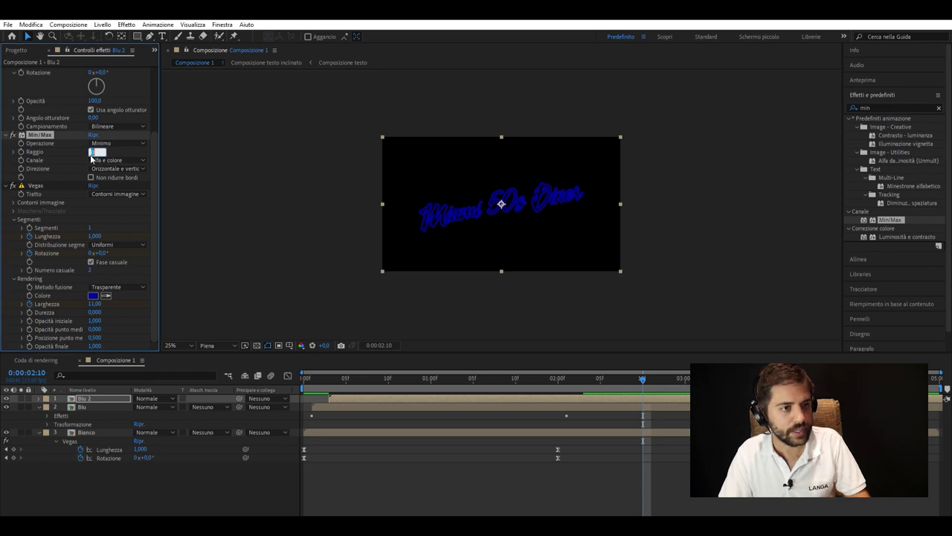
pyautogui.click(893, 108)
pyautogui.write('sempli')
pyautogui.moveTo(893, 127); pyautogui.dragTo(96, 271)
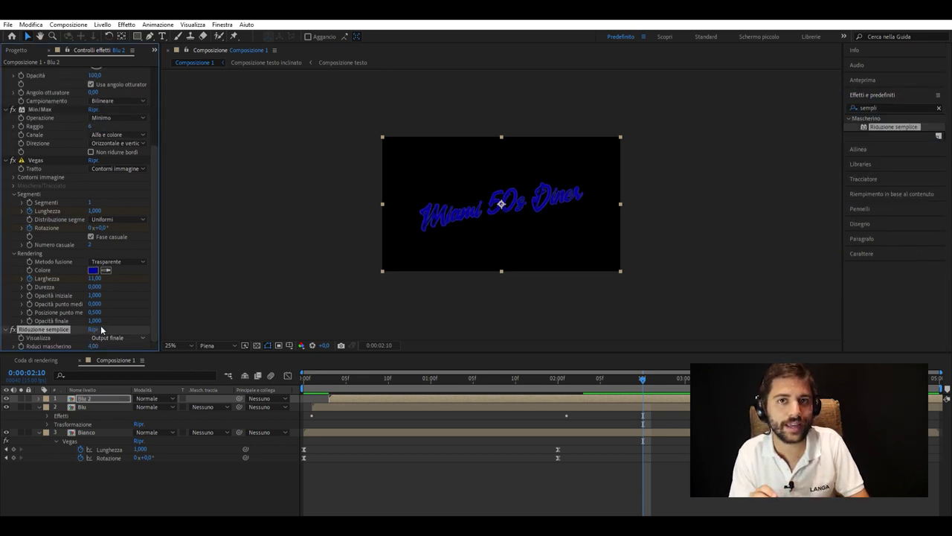
pyautogui.hotkey('ctrl', 'd')
pyautogui.press('Return')
pyautogui.write('rosso')
pyautogui.scroll(-5, 89, 245)
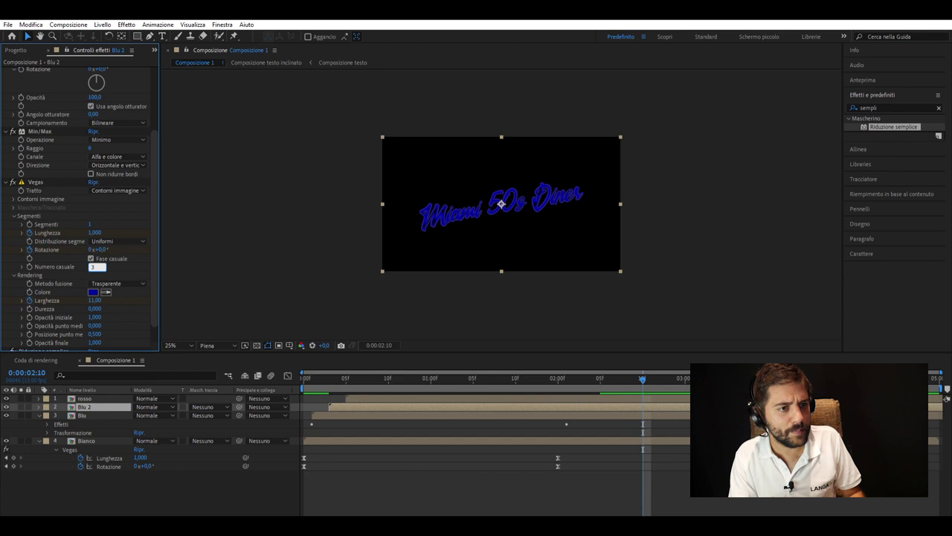
# - Create rosso 2 with a keyframed Vegas width of 35, then duplicate it as 'Maschera'
pyautogui.hotkey('ctrl', 'd')
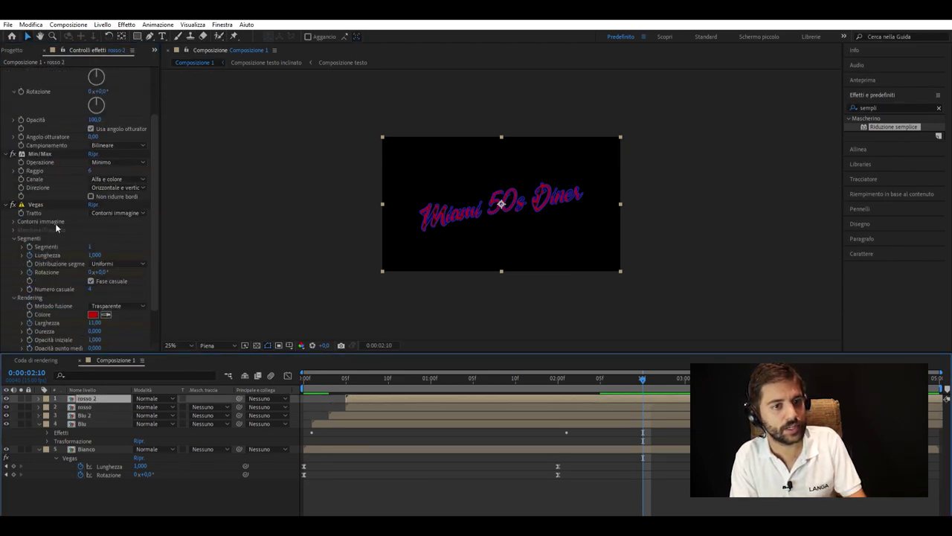
pyautogui.press('u')
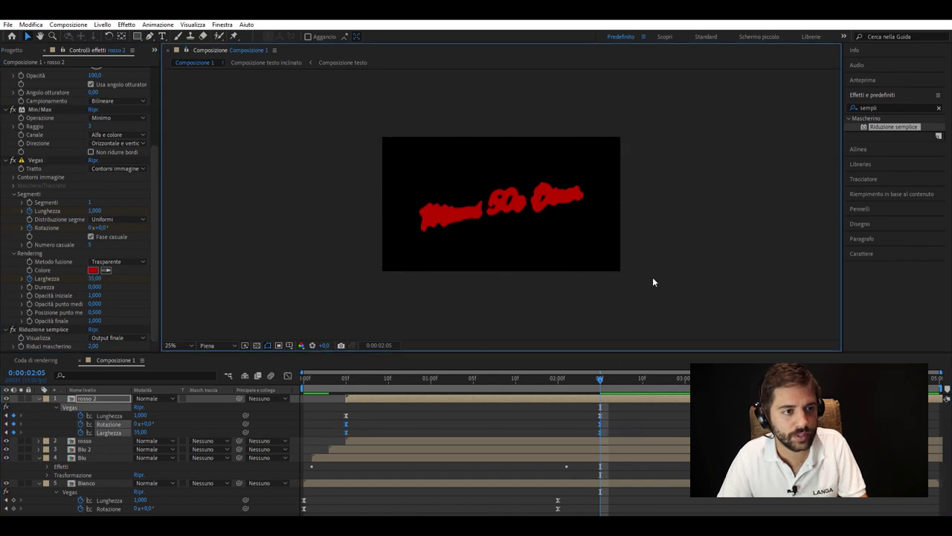
pyautogui.hotkey('ctrl', 'd')
pyautogui.press('Return')
pyautogui.write('Maschera')
pyautogui.press('Return')
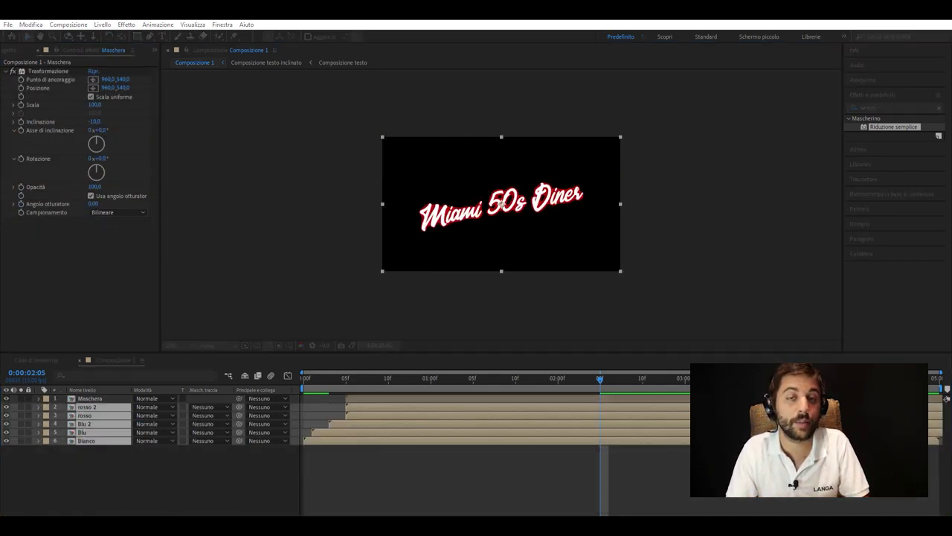
# - Precompose the stroke layers as 'Liquido' with Maschera as its alpha track matte
pyautogui.hotkey('ctrl', 'shift', 'c')
pyautogui.write('Liquido')
pyautogui.press('Return')
pyautogui.click(216, 400)
pyautogui.click(90, 398)
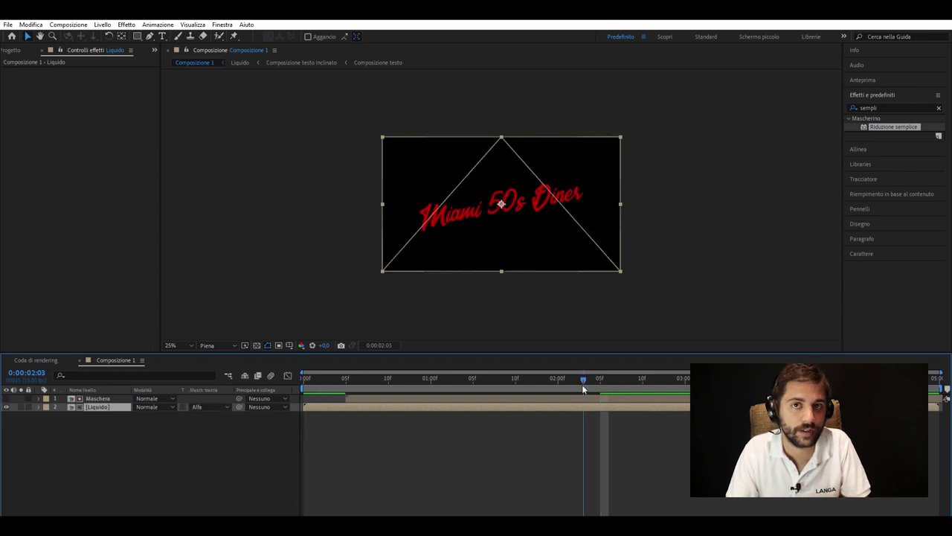
pyautogui.press('space')
pyautogui.press('space')
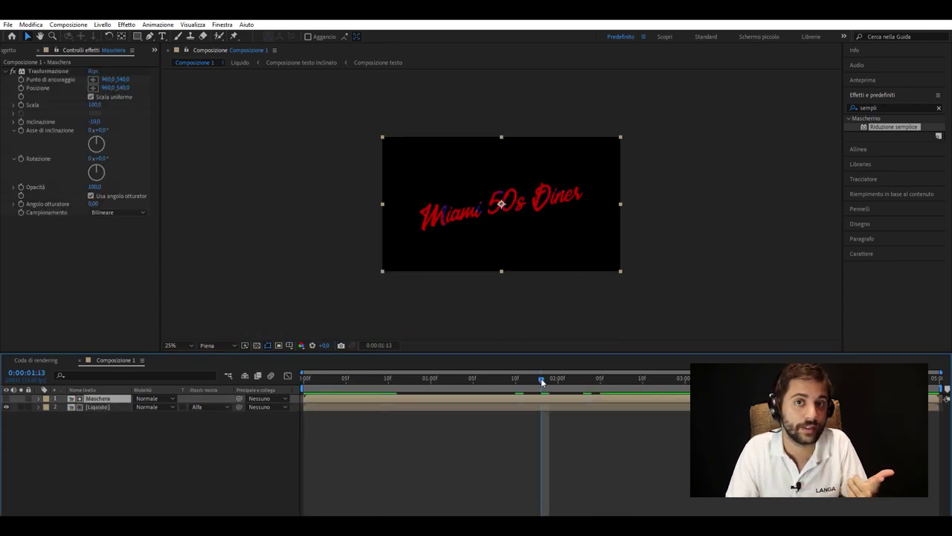
# - Add a white droplet stroke layer above Maschera with a zero-length keyframe, and duplicate it
pyautogui.hotkey('ctrl', 'v')
pyautogui.press('u')
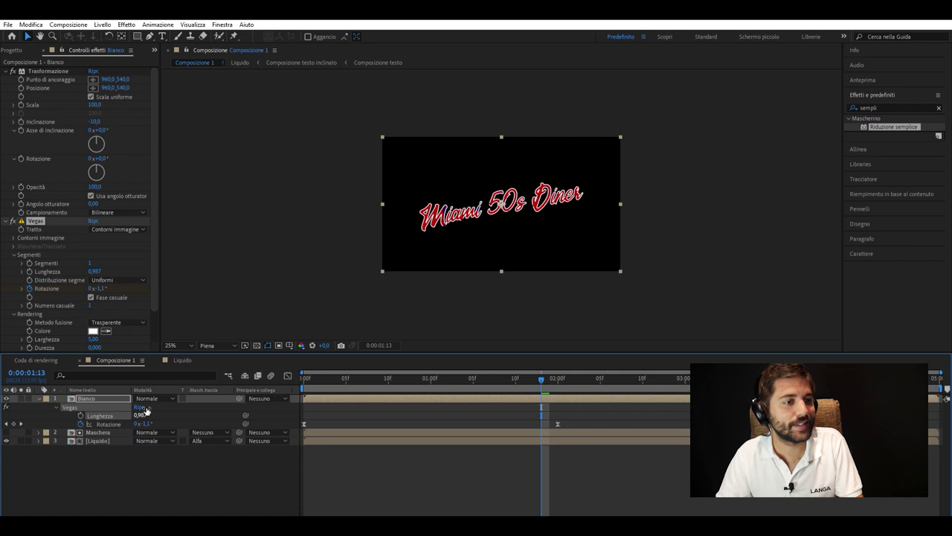
pyautogui.scroll(-1, 81, 223)
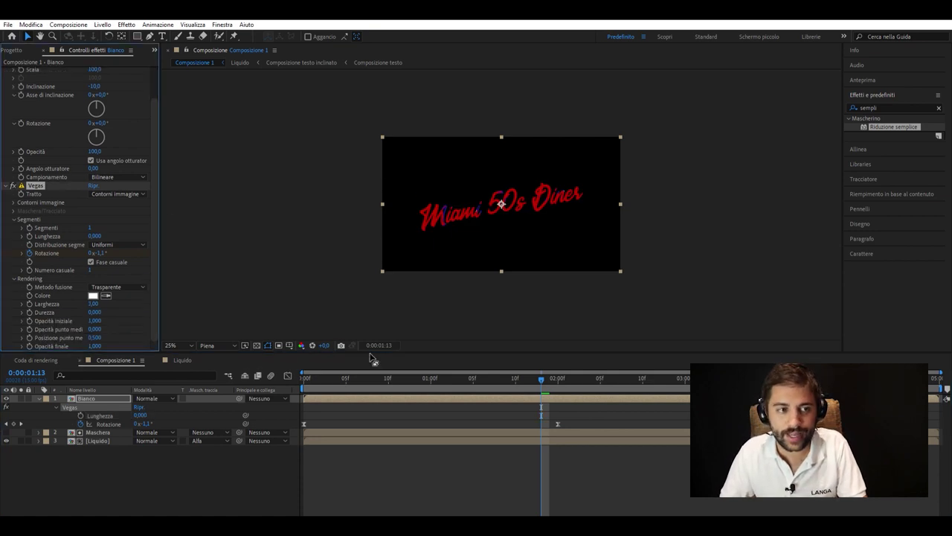
pyautogui.press('pagedown')
pyautogui.press('pagedown')
pyautogui.press('pagedown')
pyautogui.press('pagedown')
pyautogui.press('pagedown')
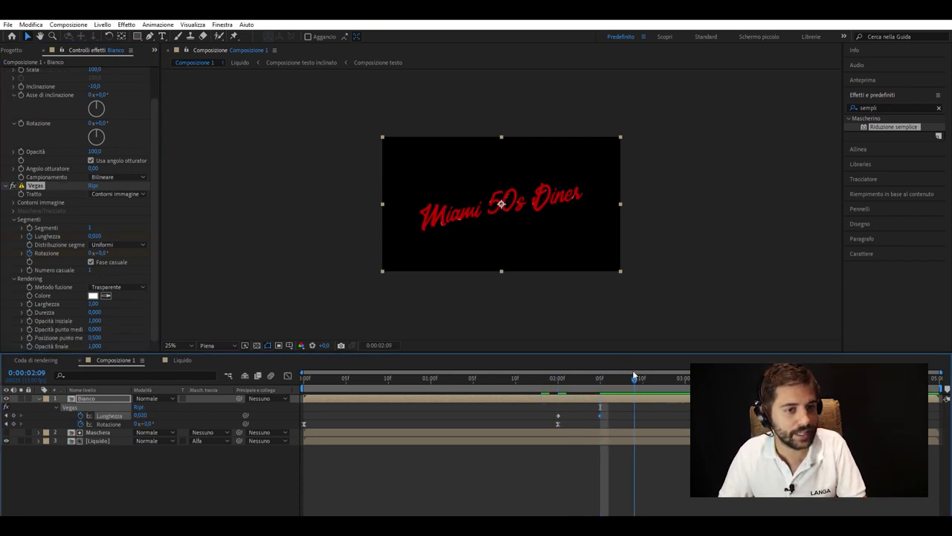
pyautogui.press('pagedown')
pyautogui.hotkey('ctrl', 'v')
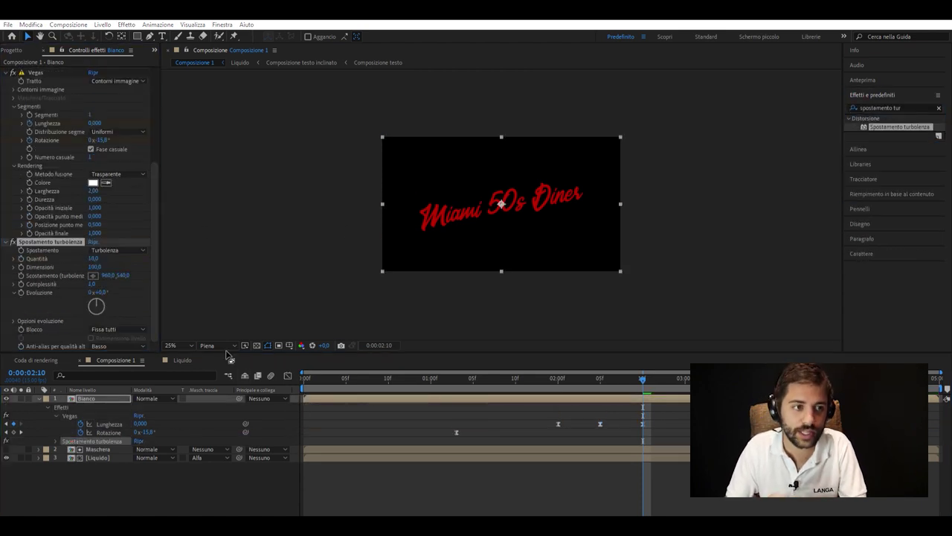
pyautogui.hotkey('ctrl', 'd')
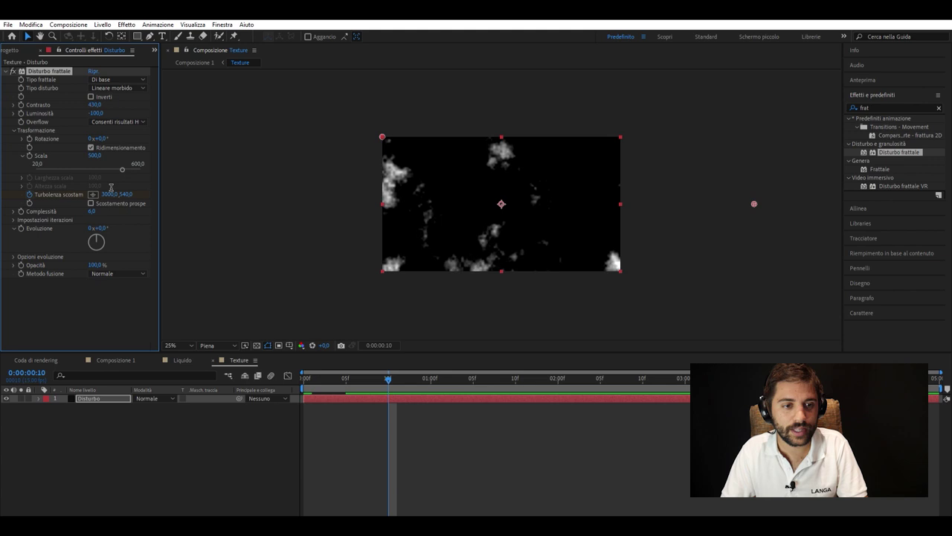
# - Loop the Disturbo noise's keyframed Turbulence Offset with a loopOut() expression
pyautogui.press('u')
pyautogui.press('Home')
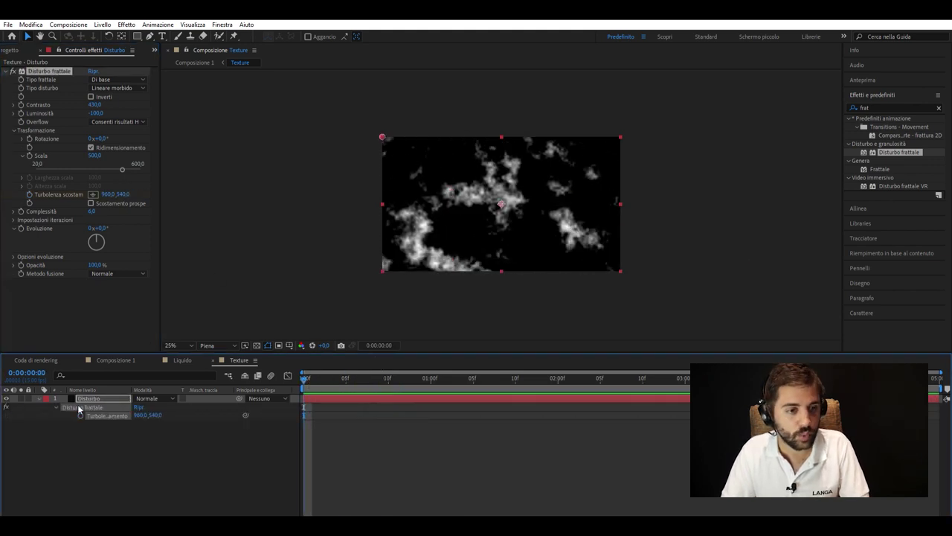
pyautogui.keyDown('alt'); pyautogui.click(80, 415); pyautogui.keyUp('alt')
pyautogui.write('loopOut()')
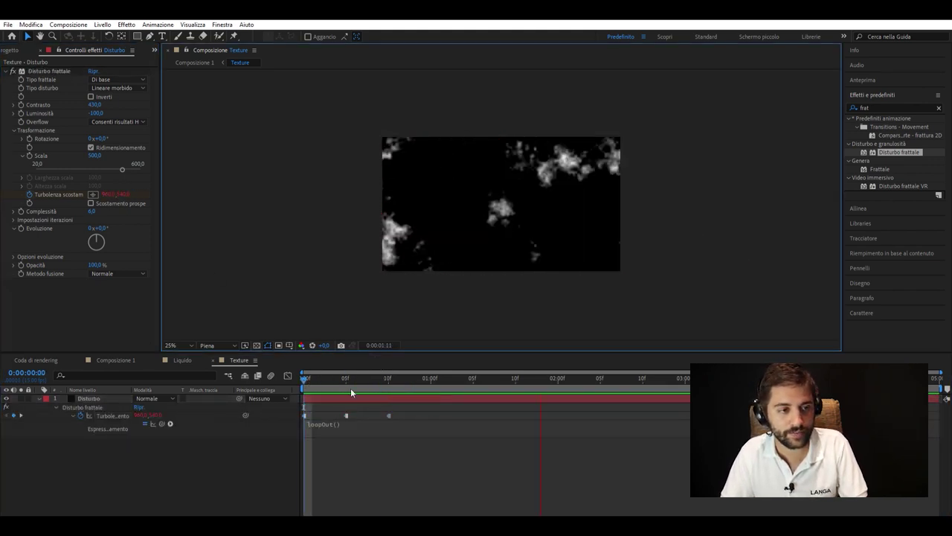